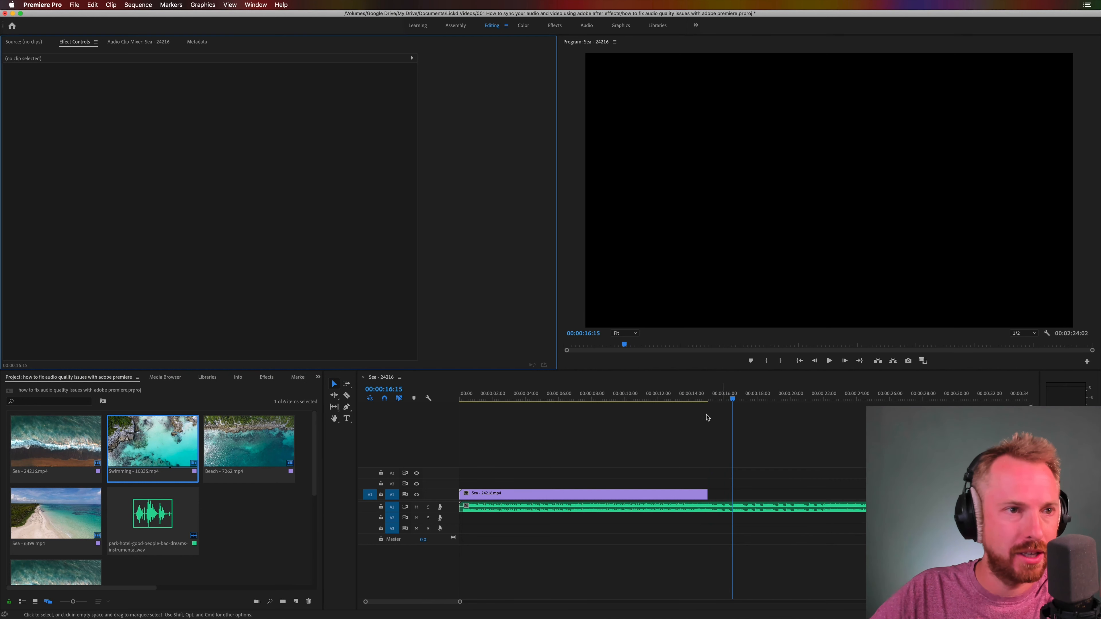
Step: Find the beat near the end of the Sea - 24216.mp4 clip and extend the clip's end to it at 00:00:15:02
{"action": "left_click", "coordinate": [706, 398]}
{"action": "key", "text": "="}
{"action": "key", "text": "="}
{"action": "key", "text": "="}
{"action": "key", "text": "="}
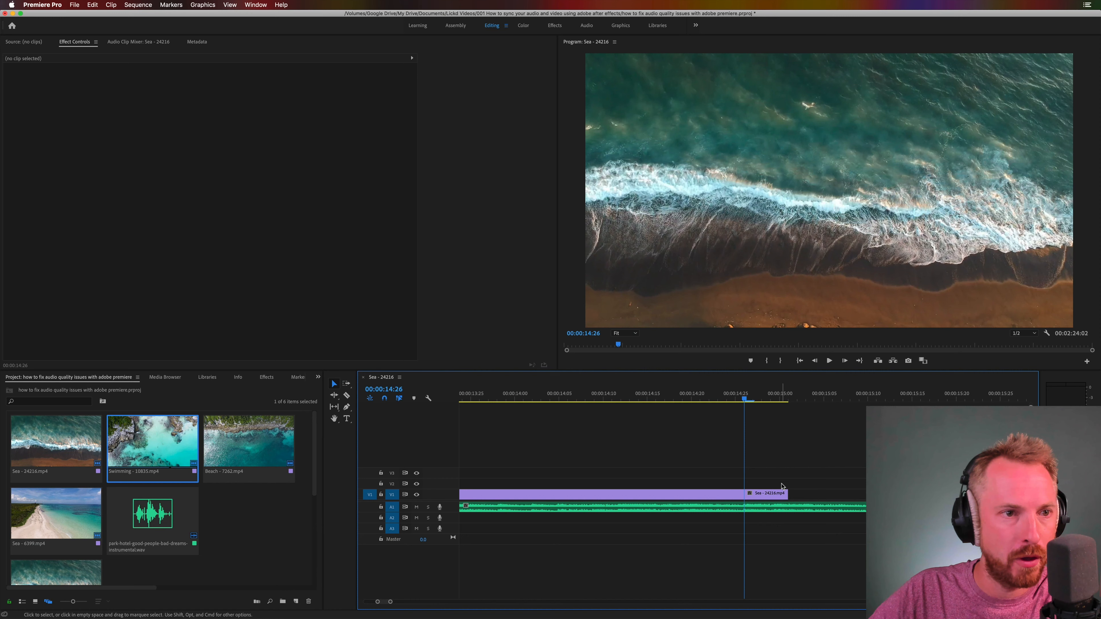
{"action": "left_click_drag", "start_coordinate": [746, 398], "coordinate": [807, 398]}
{"action": "key", "text": "space"}
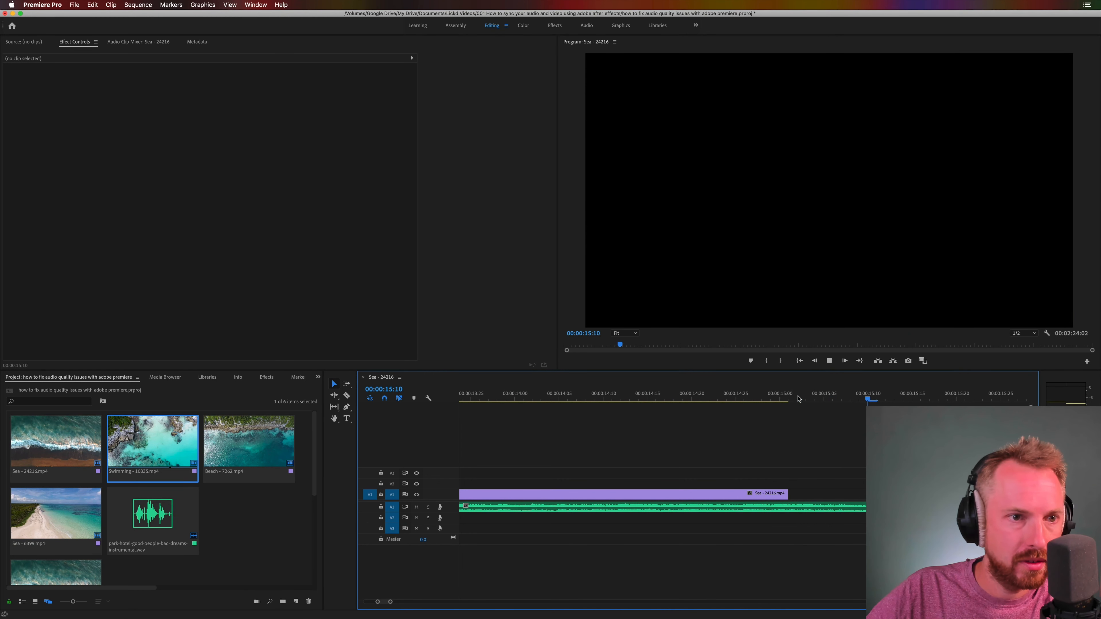
{"action": "mouse_move", "coordinate": [799, 399]}
{"action": "left_mouse_down"}
{"action": "mouse_move", "coordinate": [845, 398]}
{"action": "mouse_move", "coordinate": [799, 399]}
{"action": "left_mouse_up"}
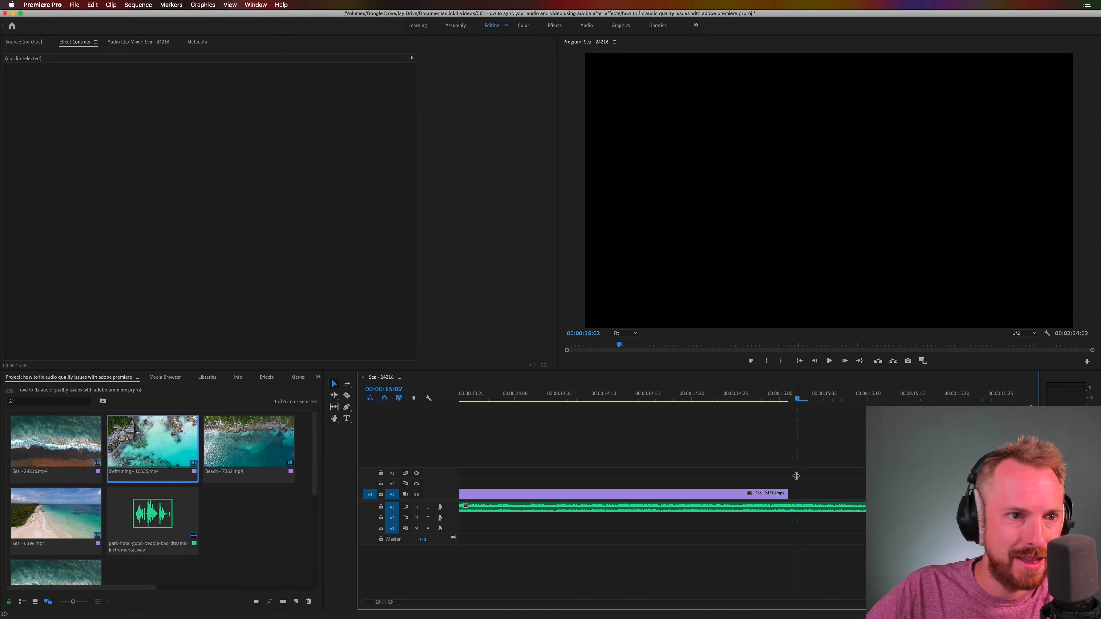
{"action": "left_click_drag", "start_coordinate": [786, 498], "coordinate": [797, 501]}
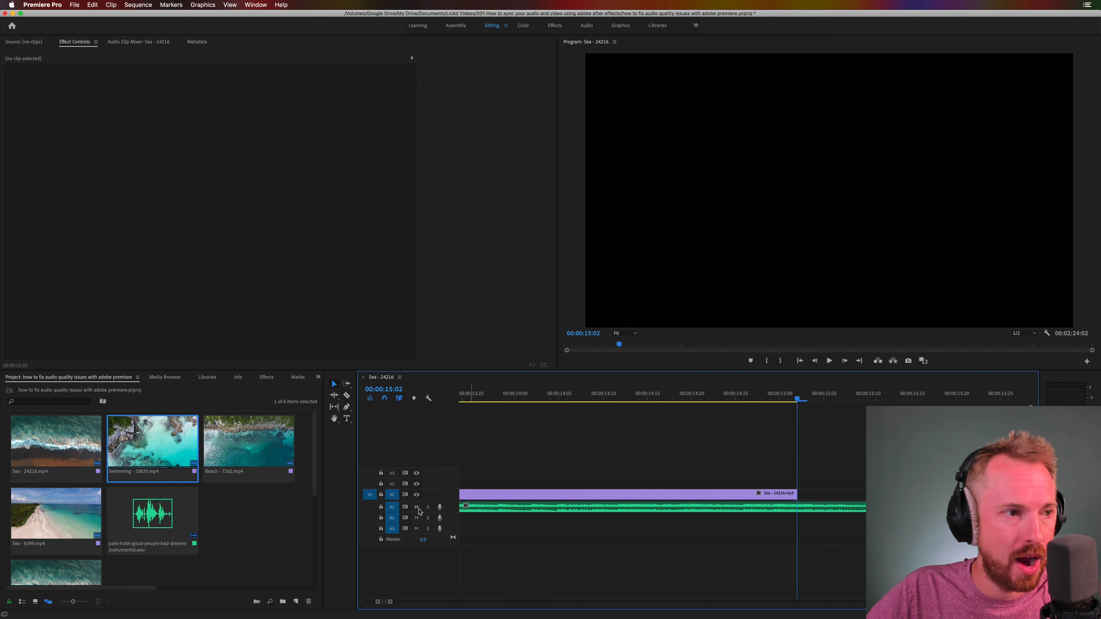
Step: Enlarge the Audio 1 track to show its waveform and place the Swimming clip on V1 at 00:00:15:02
{"action": "left_click_drag", "start_coordinate": [448, 512], "coordinate": [449, 556]}
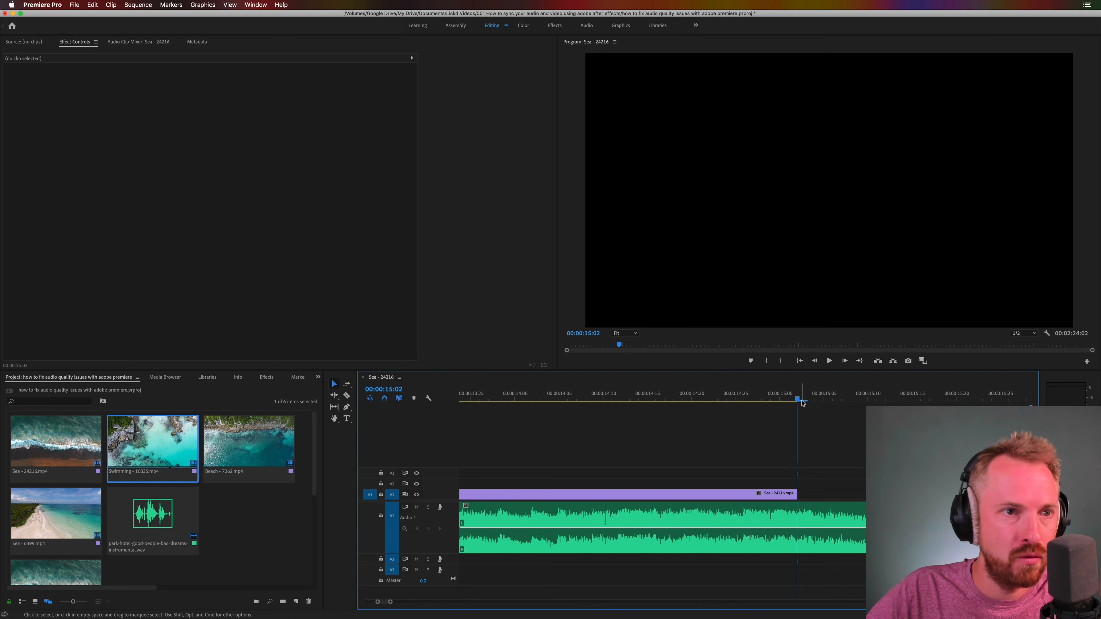
{"action": "mouse_move", "coordinate": [795, 397]}
{"action": "left_mouse_down"}
{"action": "mouse_move", "coordinate": [745, 398]}
{"action": "mouse_move", "coordinate": [789, 398]}
{"action": "left_mouse_up"}
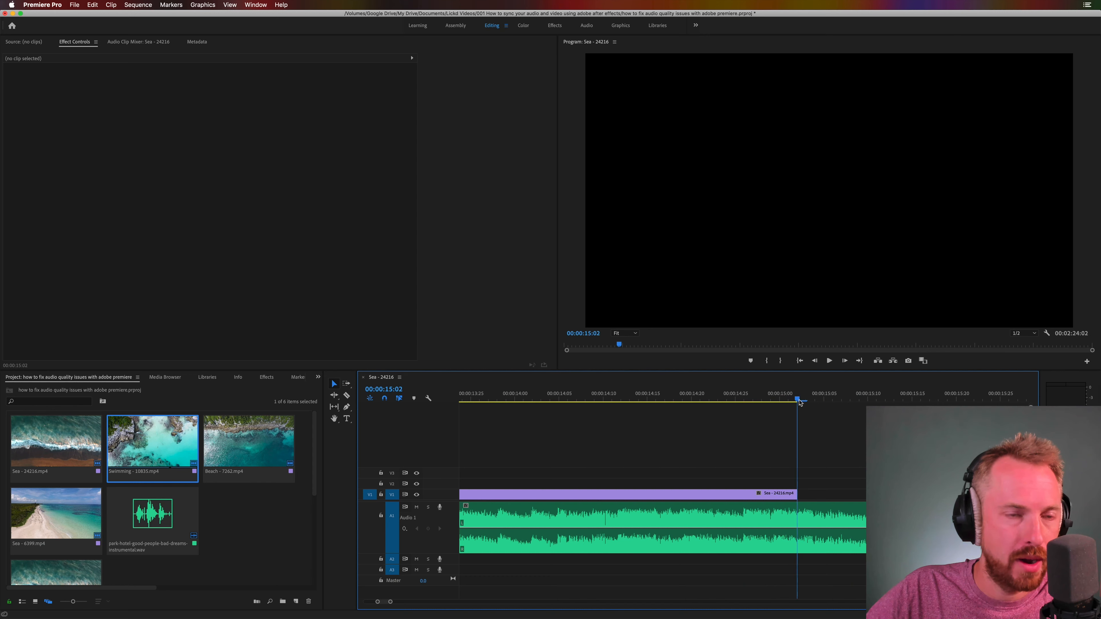
{"action": "key", "text": "minus"}
{"action": "key", "text": "minus"}
{"action": "key", "text": "minus"}
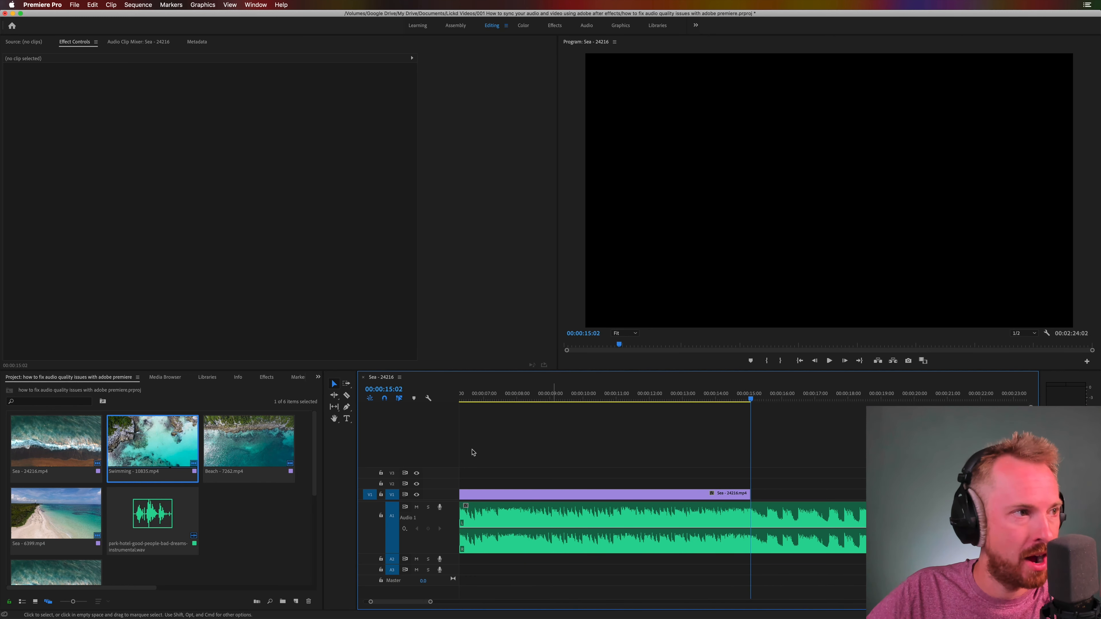
{"action": "left_click_drag", "start_coordinate": [140, 458], "coordinate": [750, 493]}
Step: Listen for the next beat and place the Beach - 7262.mp4 clip on V1 over the Swimming clip at 00:00:17:27
{"action": "left_click_drag", "start_coordinate": [709, 397], "coordinate": [676, 398]}
{"action": "key", "text": "space"}
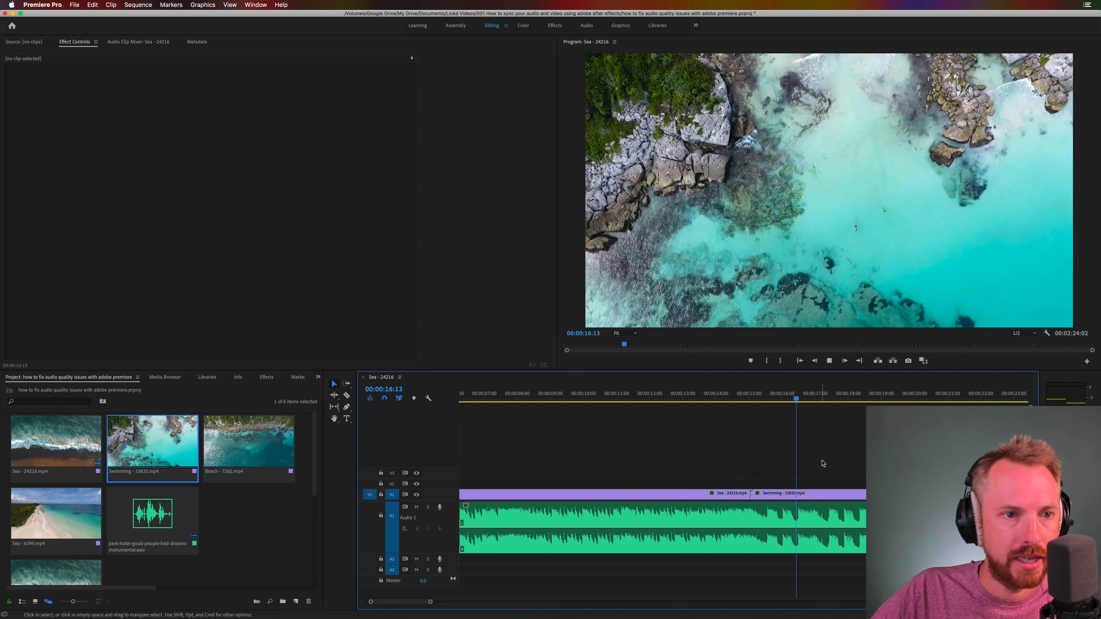
{"action": "left_click", "coordinate": [845, 400]}
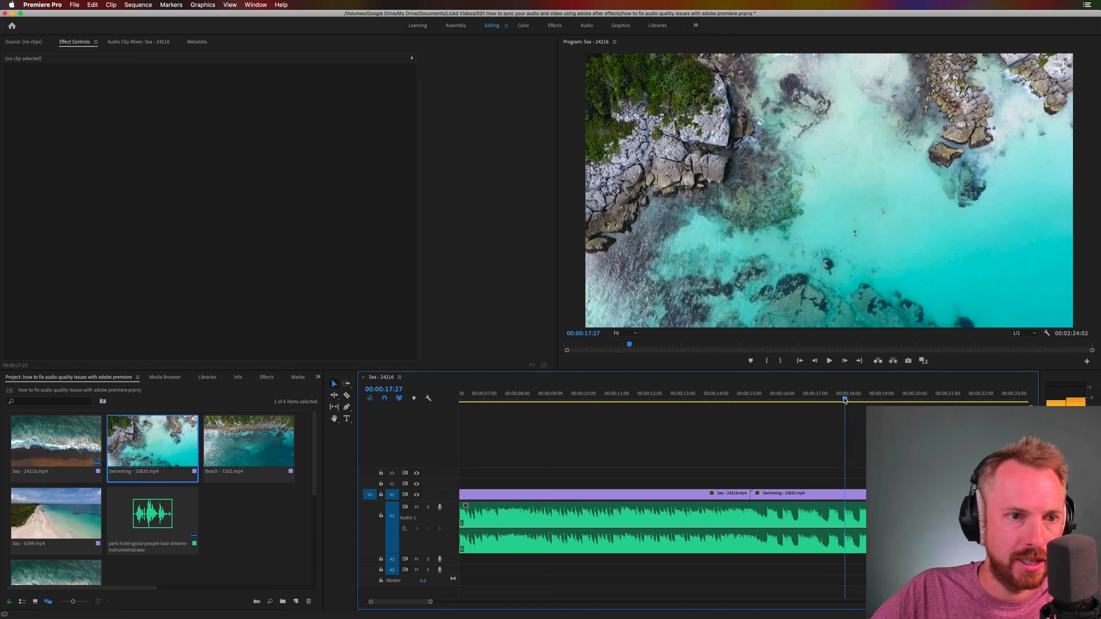
{"action": "key", "text": "equal"}
{"action": "key", "text": "equal"}
{"action": "key", "text": "equal"}
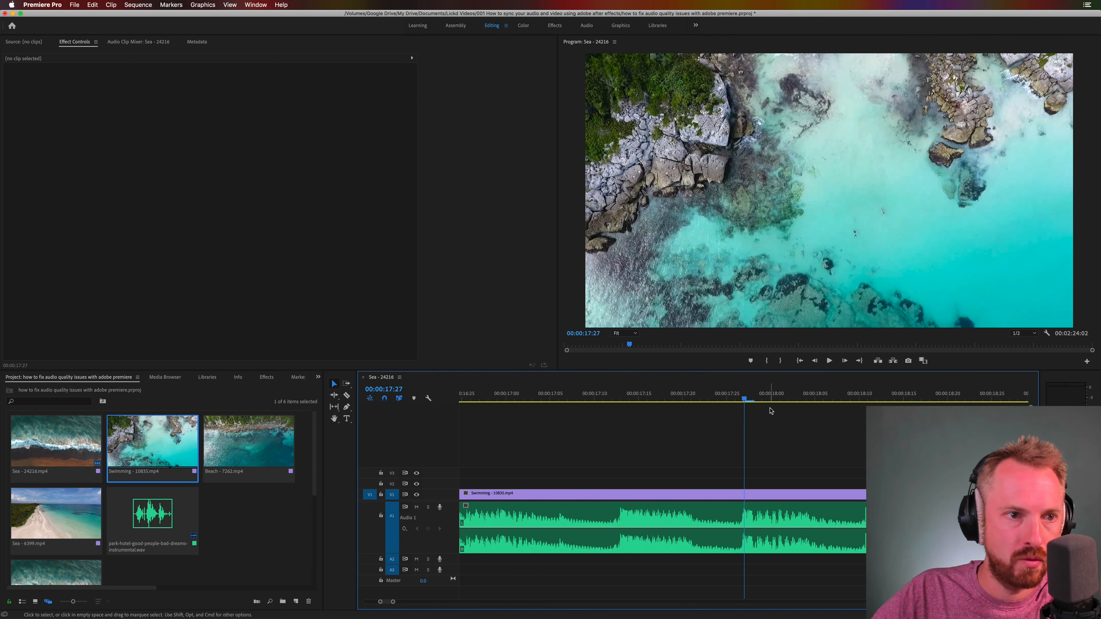
{"action": "left_click", "coordinate": [722, 402]}
{"action": "left_click_drag", "start_coordinate": [722, 404], "coordinate": [739, 399]}
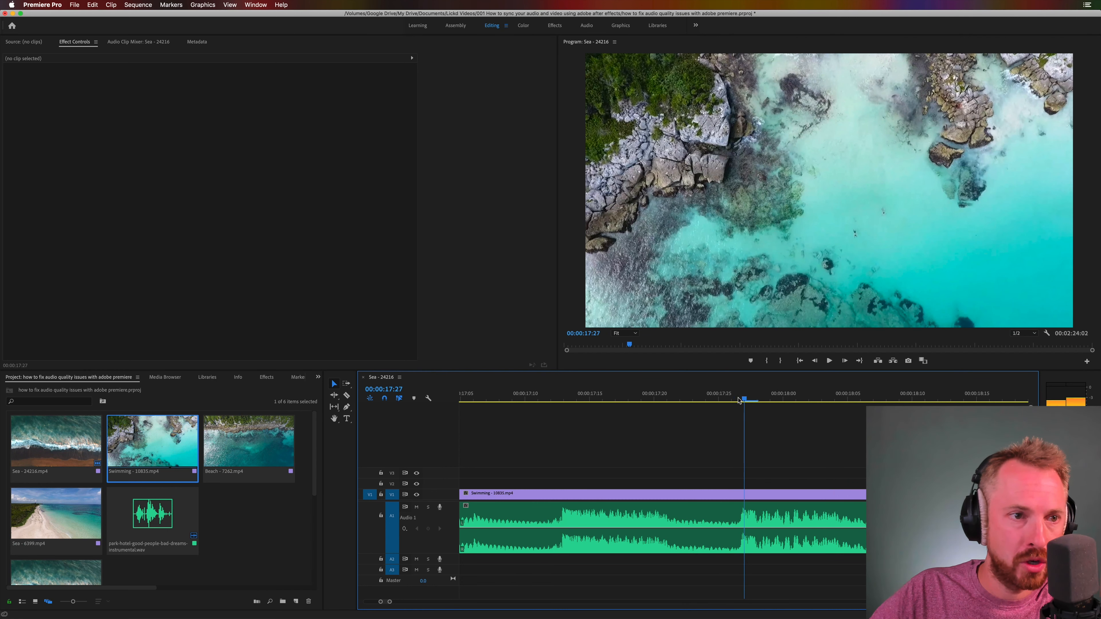
{"action": "left_click", "coordinate": [256, 459]}
{"action": "left_click_drag", "start_coordinate": [371, 454], "coordinate": [741, 498]}
{"action": "key", "text": "backslash"}
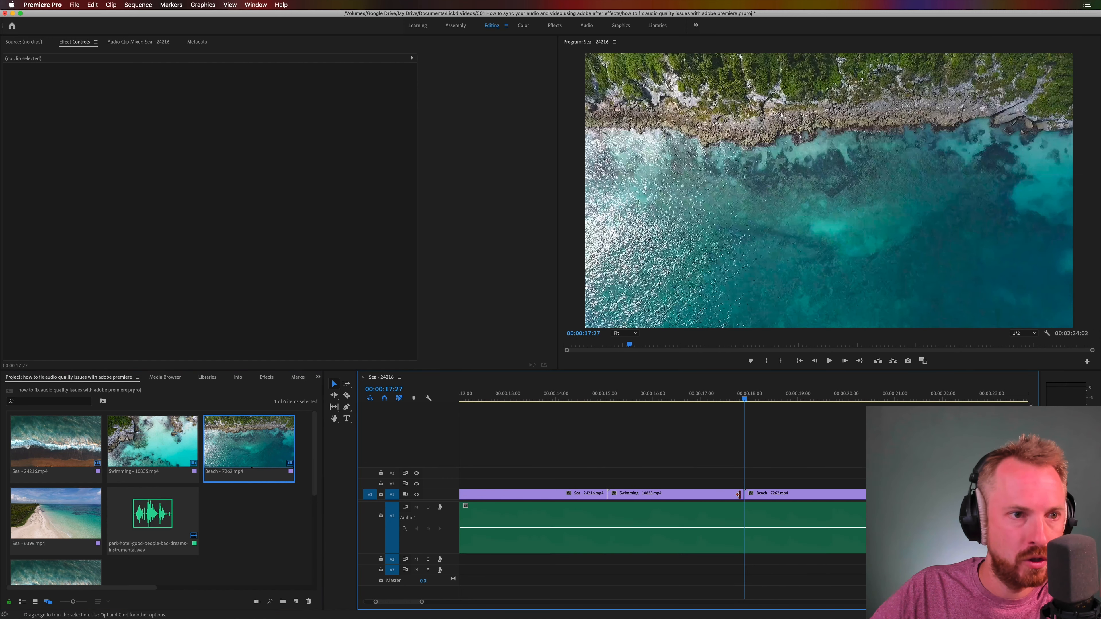
Step: Play on to the following beat and place the Sea - 6399.mp4 clip on V1 at 00:00:19:22
{"action": "left_click", "coordinate": [630, 395]}
{"action": "key", "text": "space"}
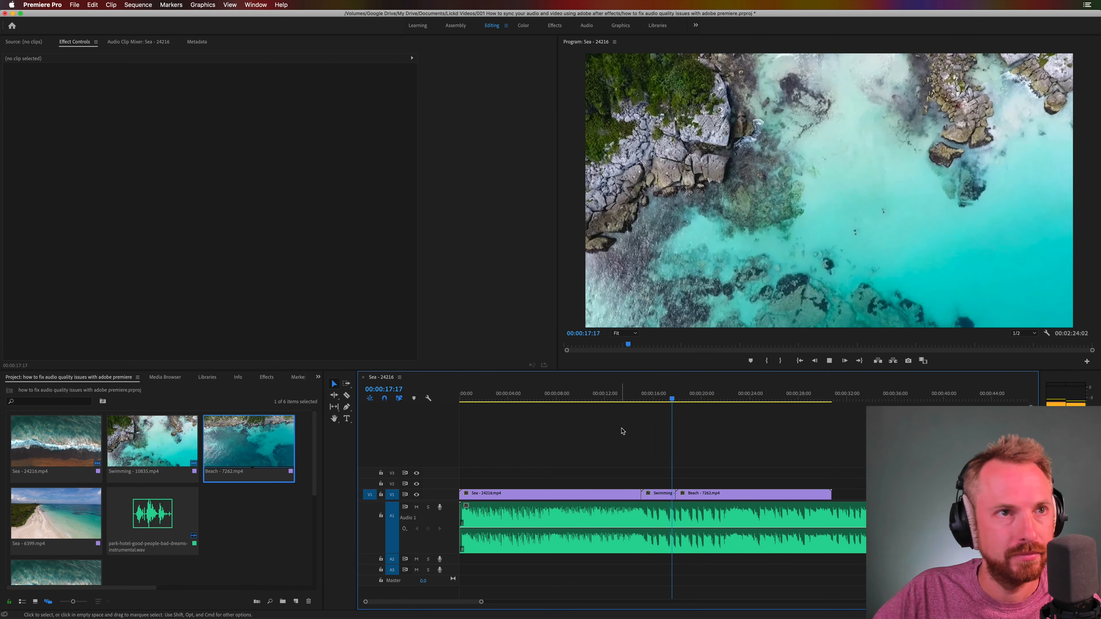
{"action": "key", "text": "space"}
{"action": "key", "text": "equal"}
{"action": "key", "text": "equal"}
{"action": "key", "text": "equal"}
{"action": "key", "text": "equal"}
{"action": "key", "text": "equal"}
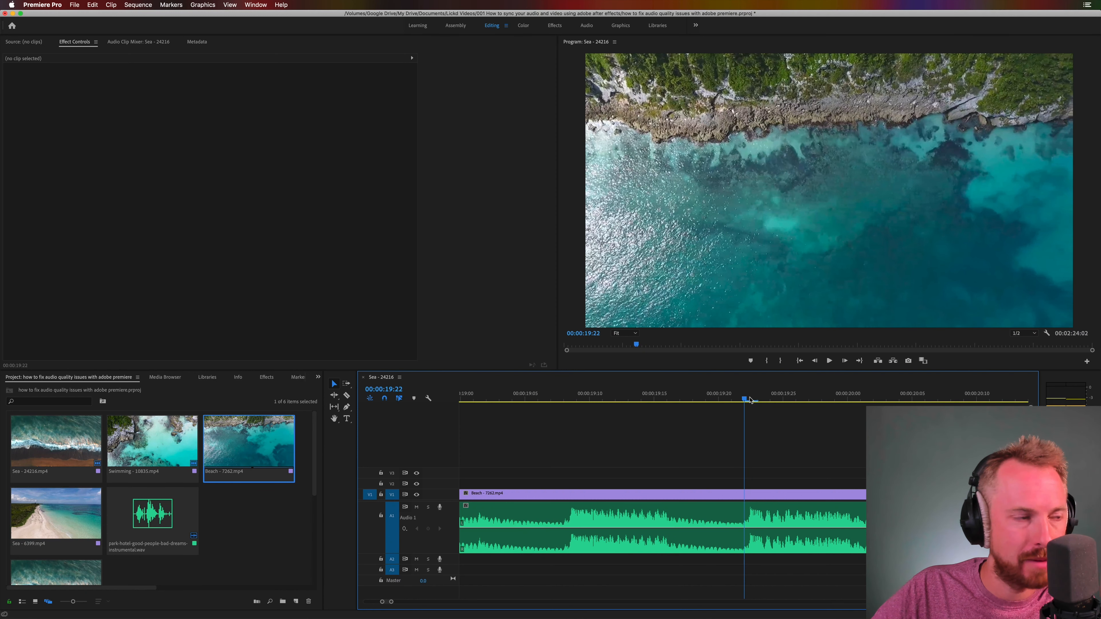
{"action": "left_click_drag", "start_coordinate": [56, 513], "coordinate": [743, 501]}
Step: Play back the sequence from before the Swimming clip to check the cuts against the music
{"action": "key", "text": "minus"}
{"action": "key", "text": "minus"}
{"action": "key", "text": "minus"}
{"action": "key", "text": "minus"}
{"action": "key", "text": "minus"}
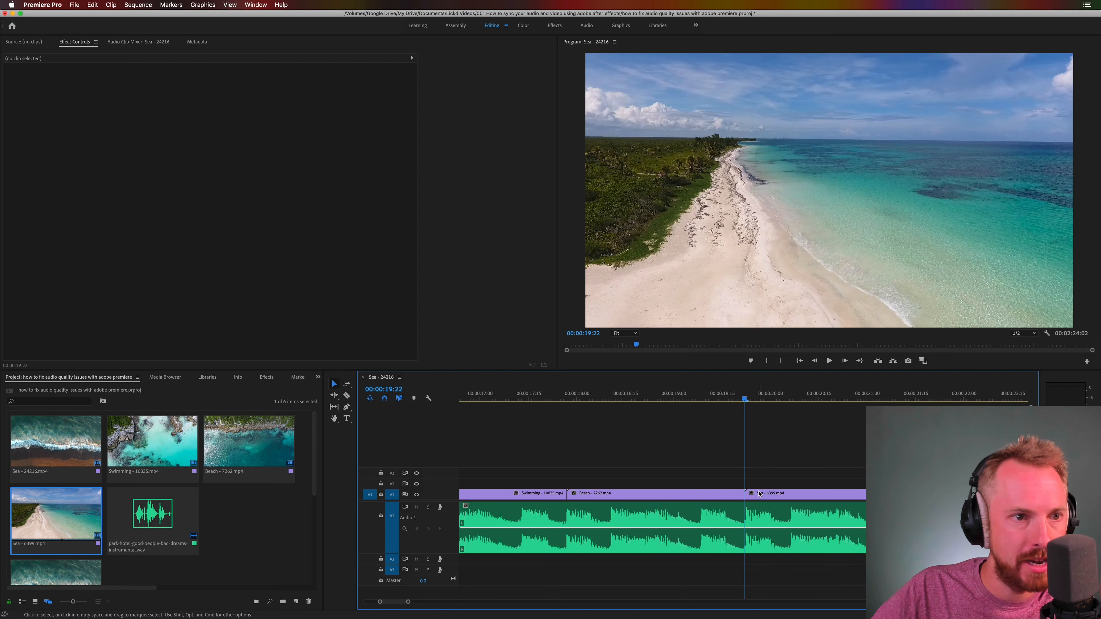
{"action": "key", "text": "minus"}
{"action": "left_click_drag", "start_coordinate": [583, 398], "coordinate": [528, 400]}
{"action": "key", "text": "space"}
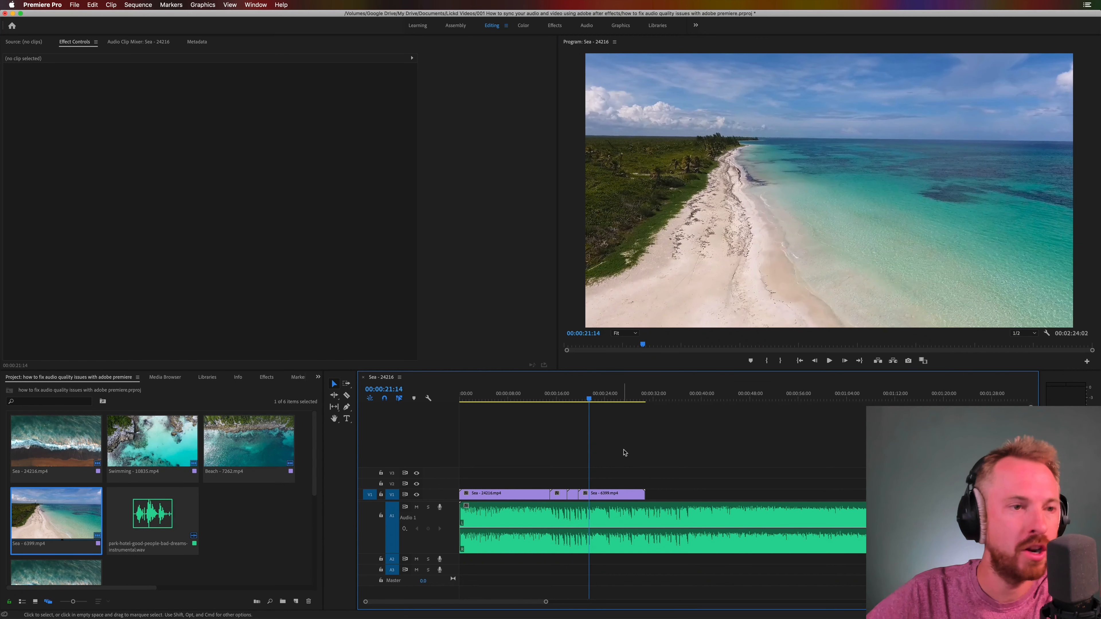
Step: Split the Sea - 6399.mp4 clip into four pieces on the beats up to 00:00:21:18, shifting later pieces earlier to form jump cuts
{"action": "key", "text": "equal"}
{"action": "key", "text": "equal"}
{"action": "key", "text": "equal"}
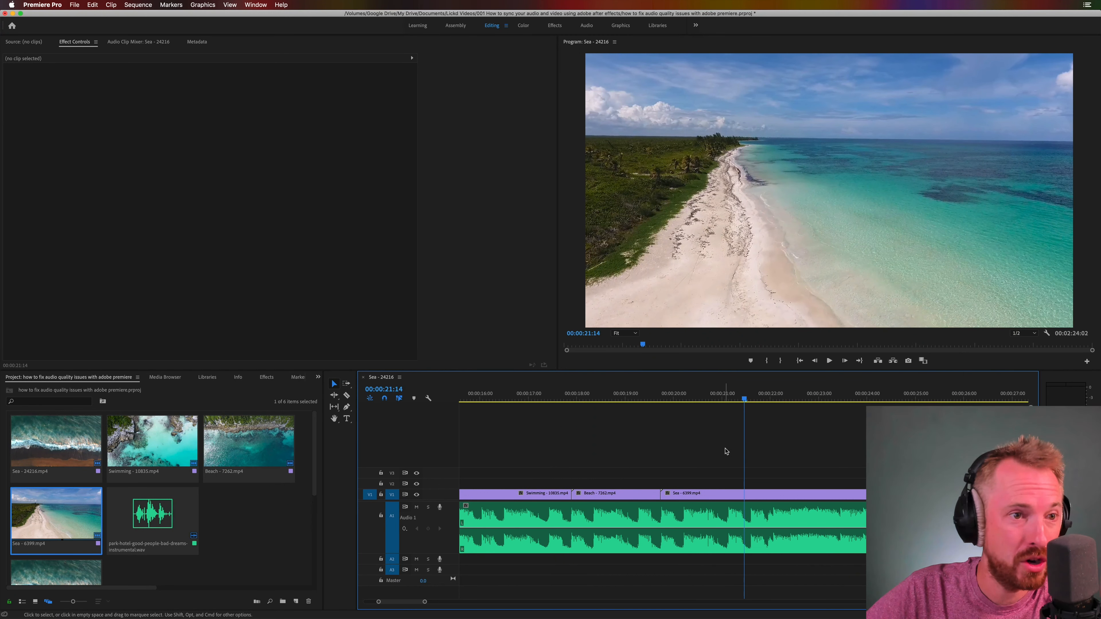
{"action": "left_click_drag", "start_coordinate": [747, 394], "coordinate": [752, 397]}
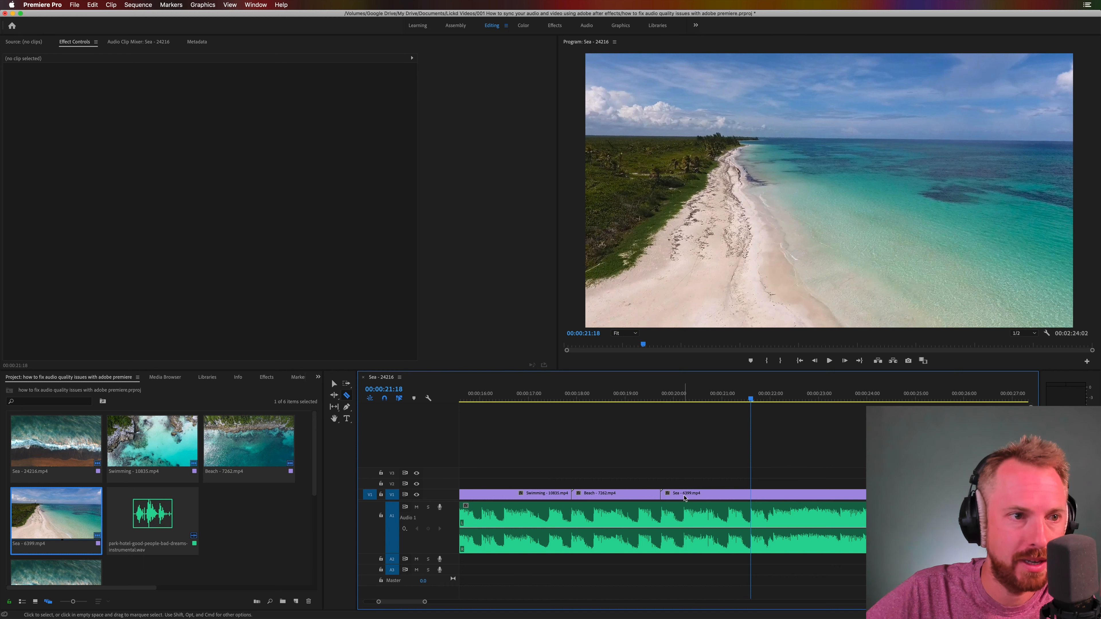
{"action": "key", "text": "v"}
{"action": "left_click_drag", "start_coordinate": [772, 495], "coordinate": [729, 496]}
{"action": "key", "text": "c"}
{"action": "left_click", "coordinate": [728, 496]}
{"action": "left_click_drag", "start_coordinate": [766, 495], "coordinate": [745, 495]}
{"action": "key", "text": "c"}
{"action": "left_click", "coordinate": [753, 496]}
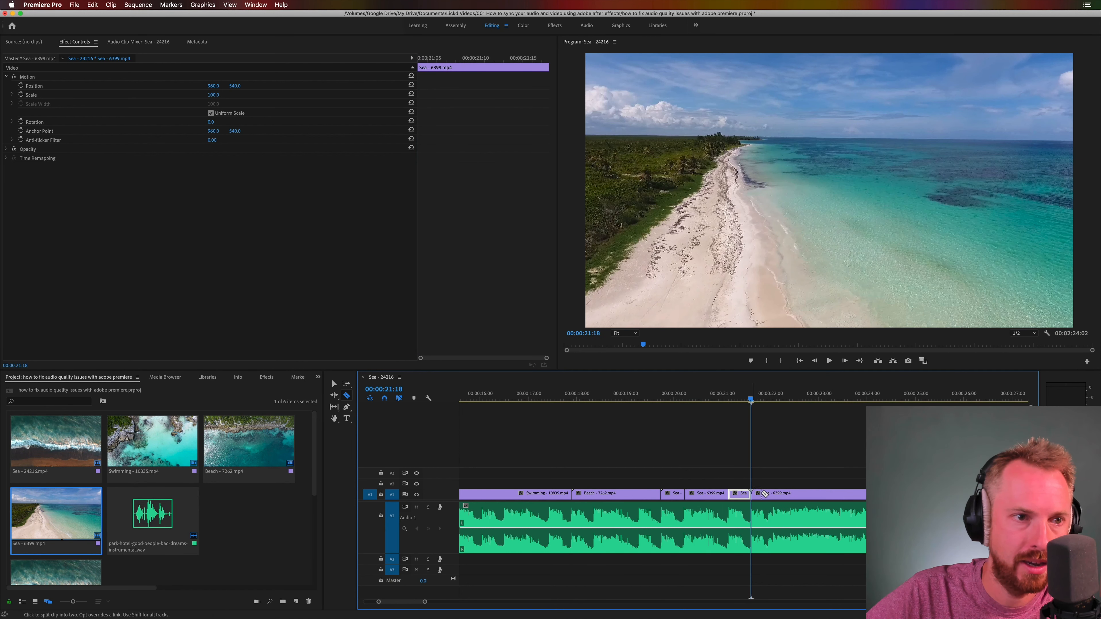
{"action": "key", "text": "v"}
{"action": "left_click_drag", "start_coordinate": [776, 495], "coordinate": [771, 498]}
Step: Play back the jump cuts in the Sea - 6399.mp4 clip from about 00:00:18:00
{"action": "left_click", "coordinate": [580, 395]}
{"action": "key", "text": "space"}
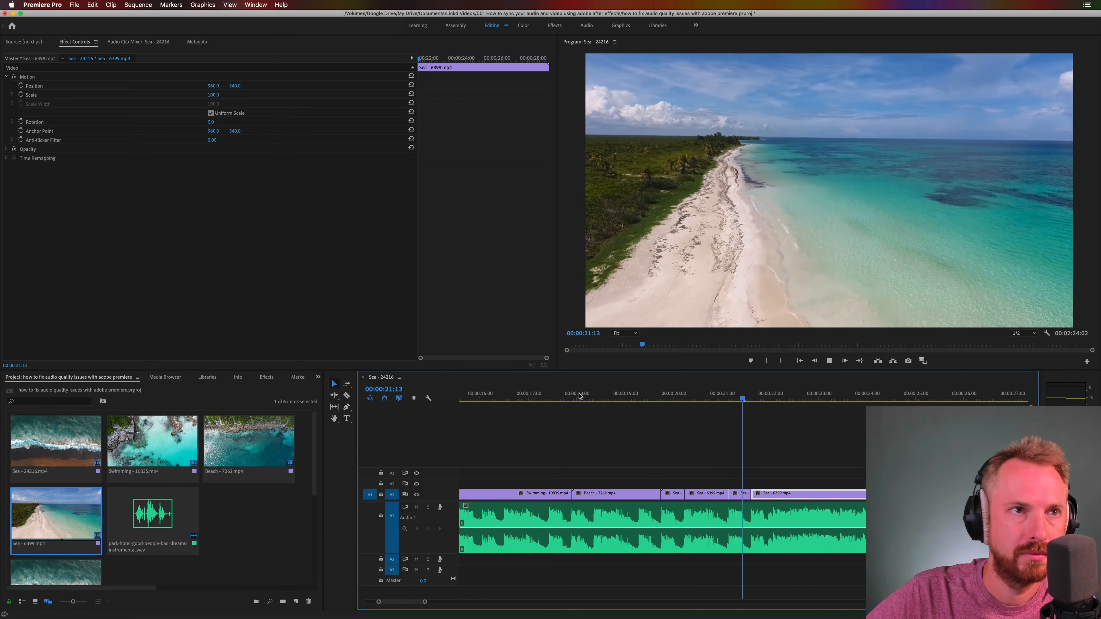
{"action": "key", "text": "space"}
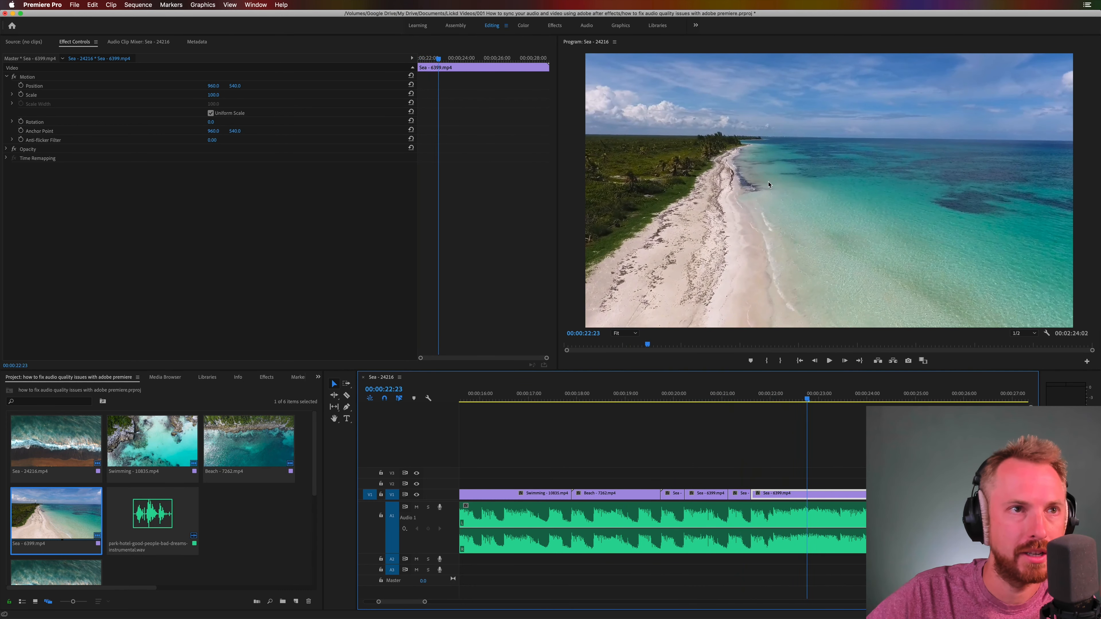
Step: Scale the second piece of the Sea - 6399.mp4 clip up to 127
{"action": "left_click", "coordinate": [714, 494]}
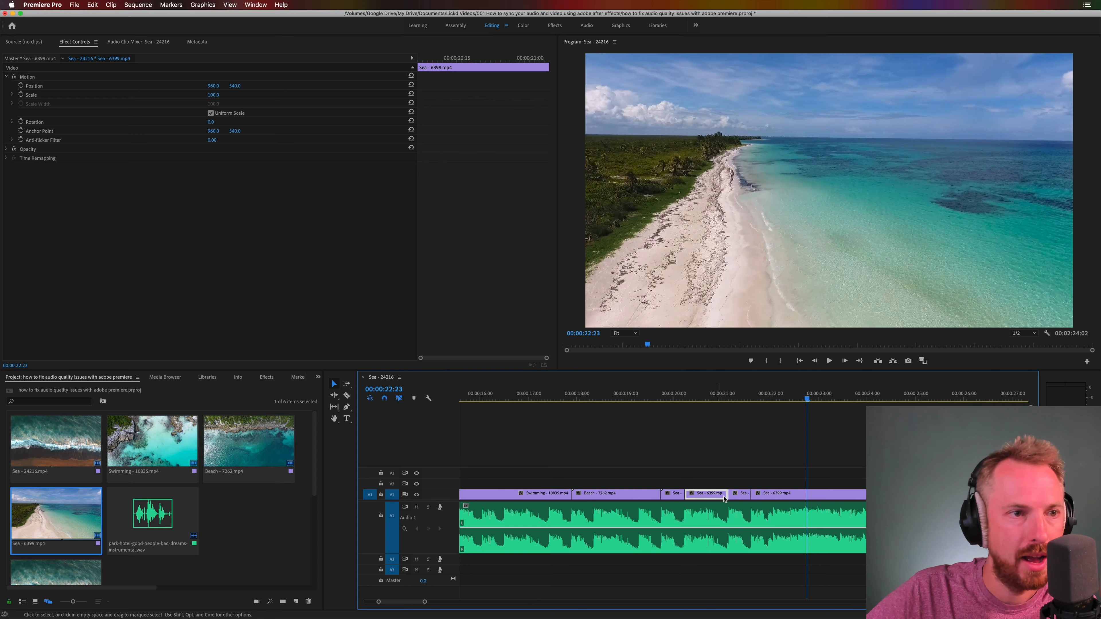
{"action": "left_click", "coordinate": [699, 395]}
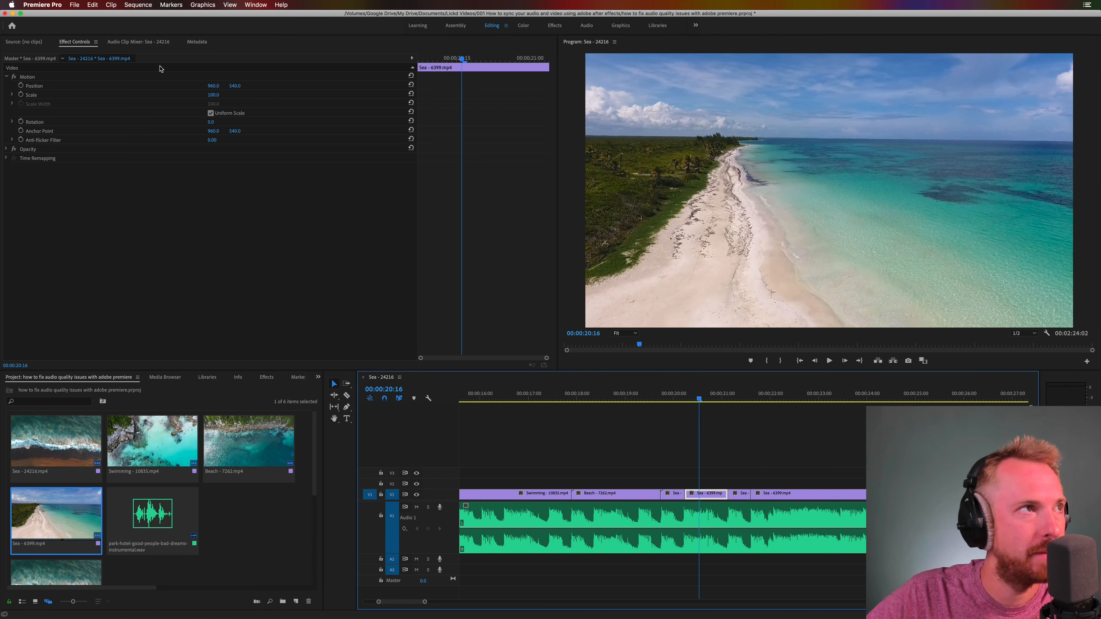
{"action": "left_click_drag", "start_coordinate": [209, 96], "coordinate": [228, 97]}
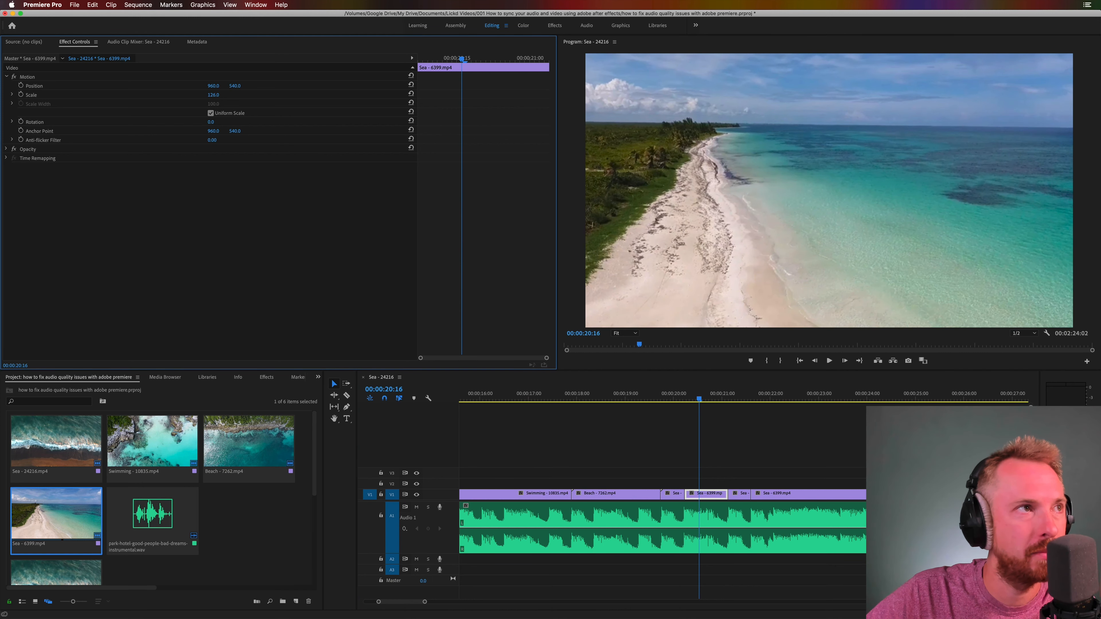
Step: Play back the section with the enlarged piece to check the zoom against the beat
{"action": "left_click", "coordinate": [641, 397]}
{"action": "key", "text": "space"}
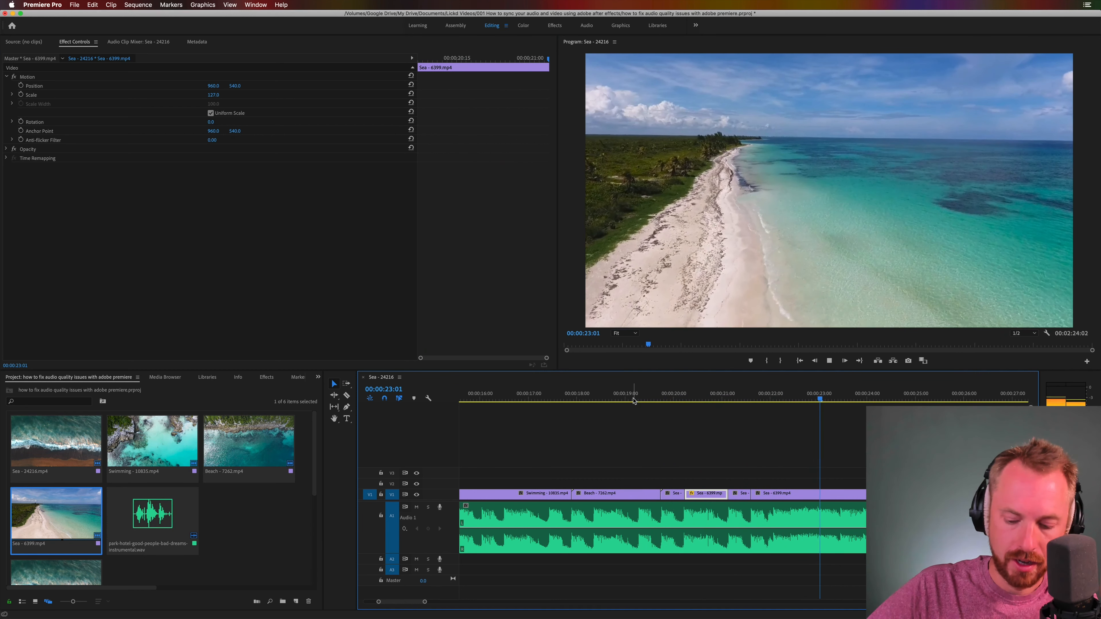
{"action": "key", "text": "space"}
Step: Review all the beat-synced cuts by playing the sequence from 00:00:10:29
{"action": "key", "text": "minus"}
{"action": "key", "text": "minus"}
{"action": "key", "text": "minus"}
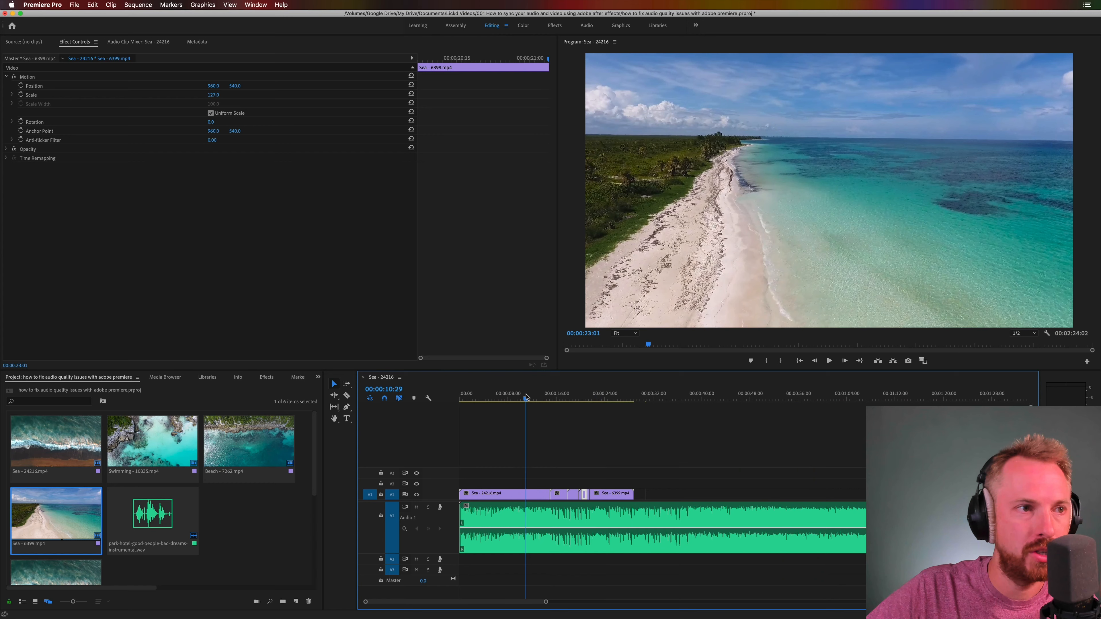
{"action": "left_click", "coordinate": [526, 397]}
{"action": "key", "text": "space"}
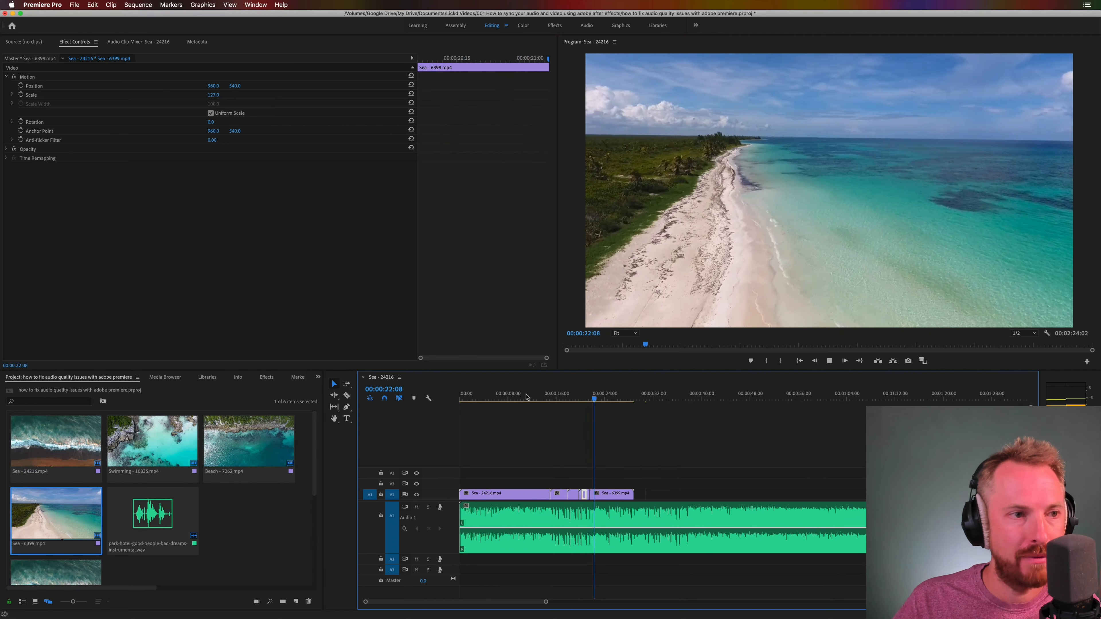
{"action": "key", "text": "space"}
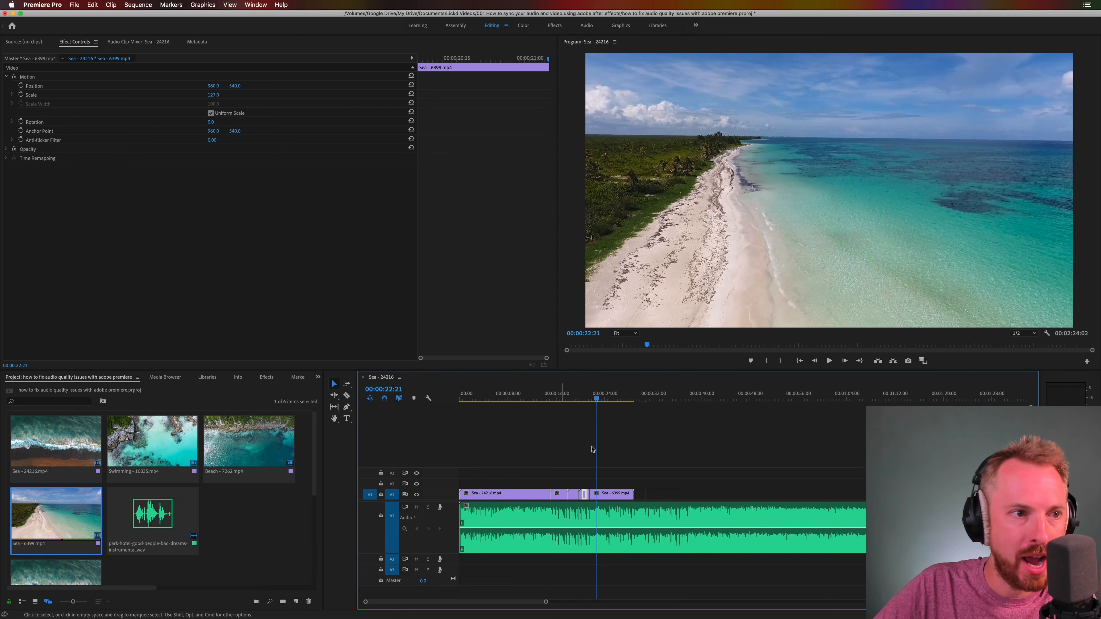
Step: Zoom in on the timeline around the split pieces of the Sea - 6399.mp4 clip
{"action": "key", "text": "="}
{"action": "key", "text": "="}
{"action": "key", "text": "="}
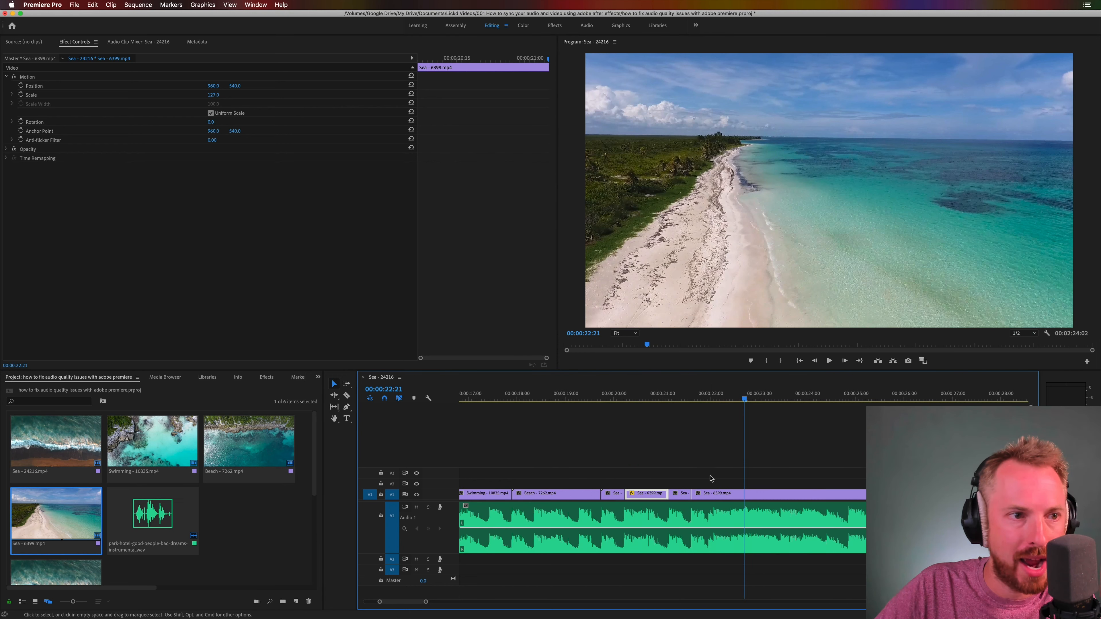